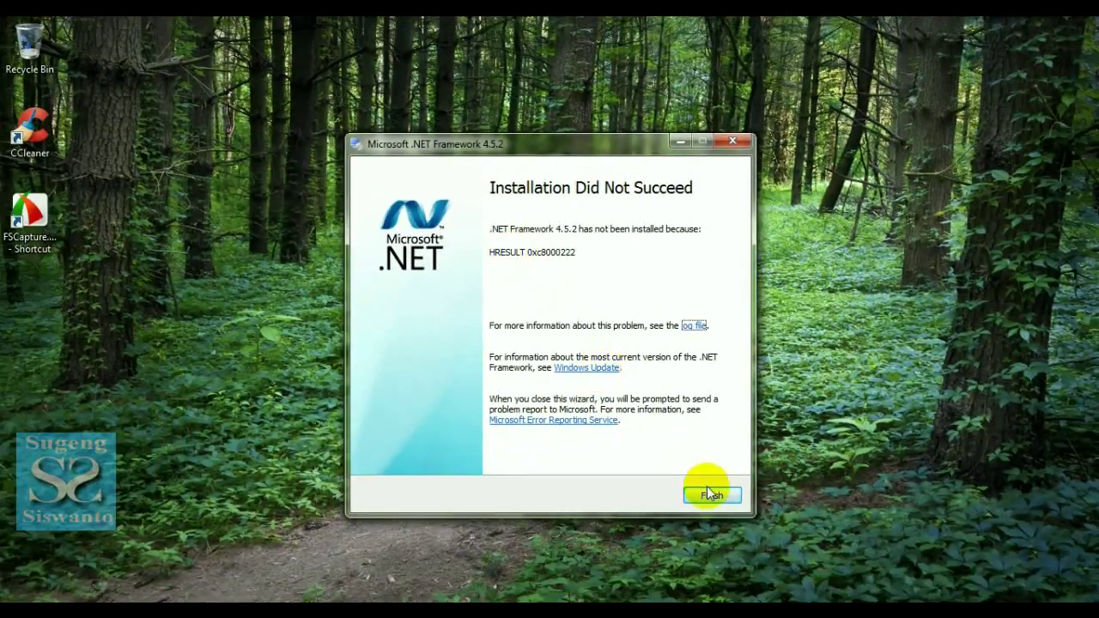
Close the failed .NET Framework 4.5.2 setup and run Command Prompt as administrator
left_click(709, 495)
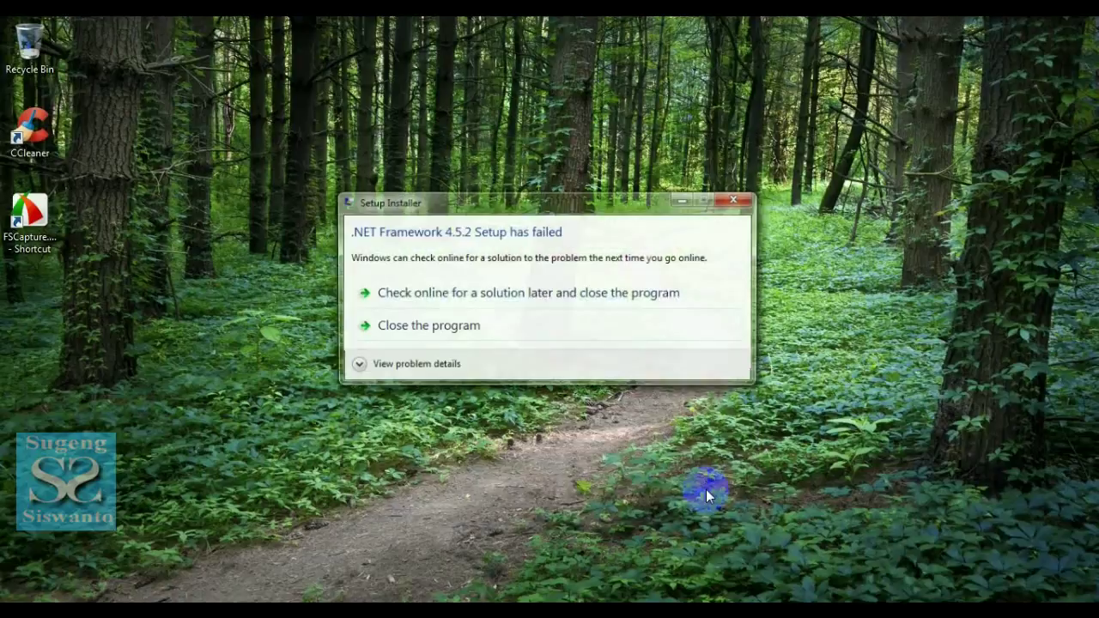
left_click(562, 321)
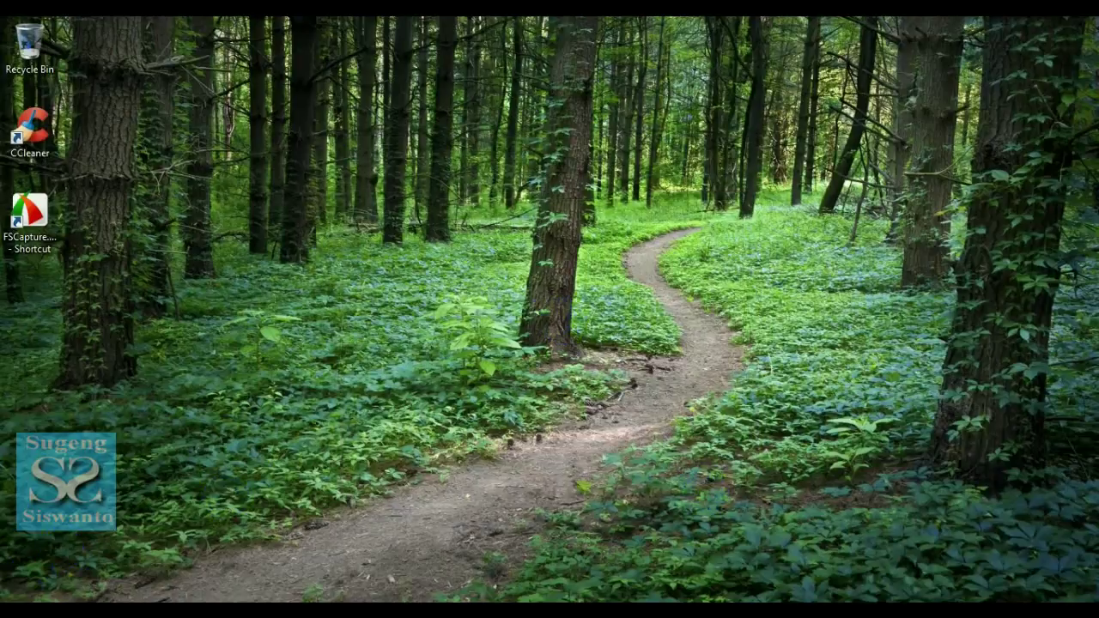
left_click(28, 591)
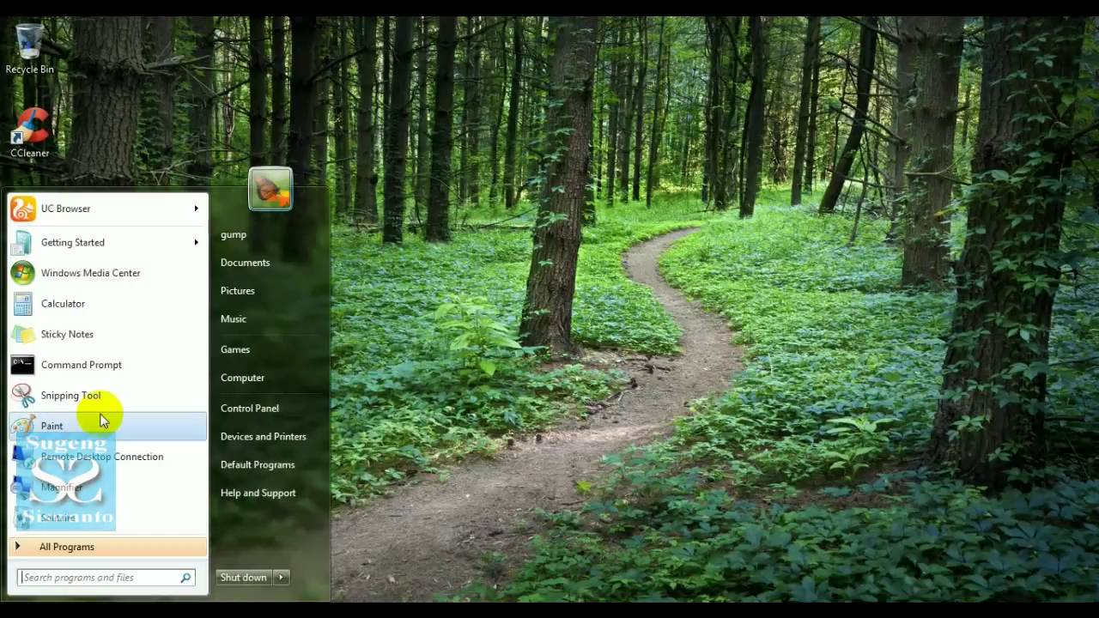
type("com")
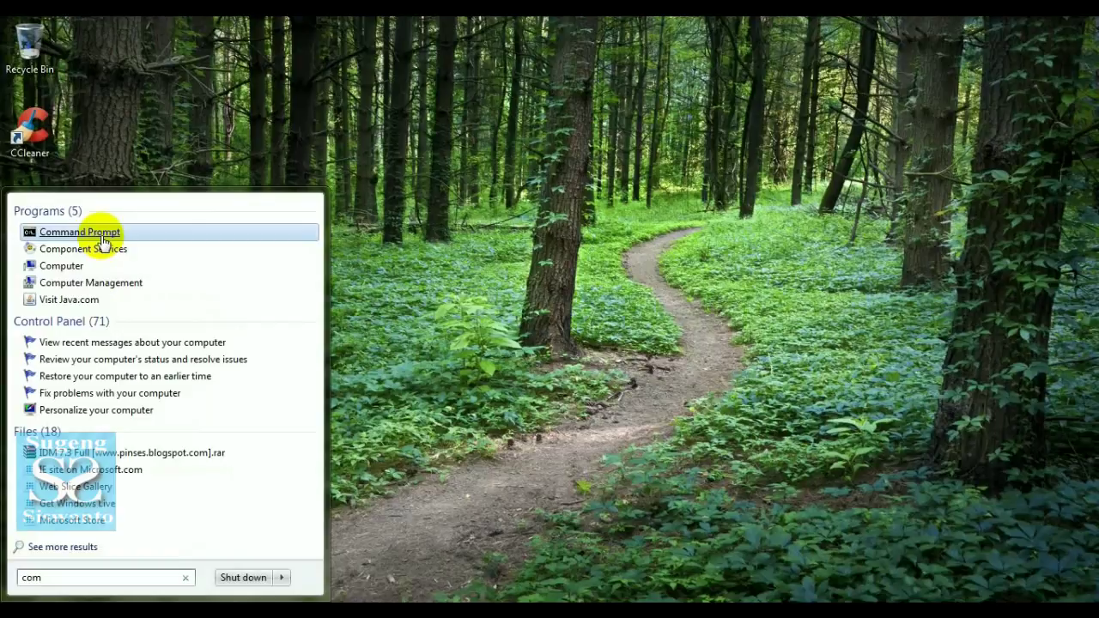
right_click(103, 243)
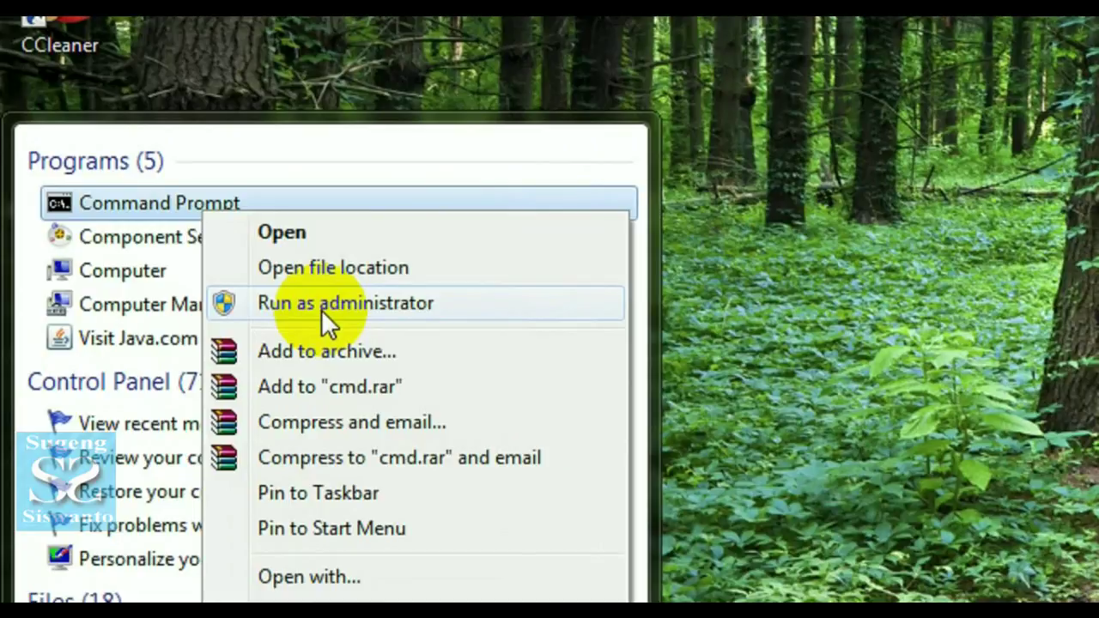
left_click(321, 303)
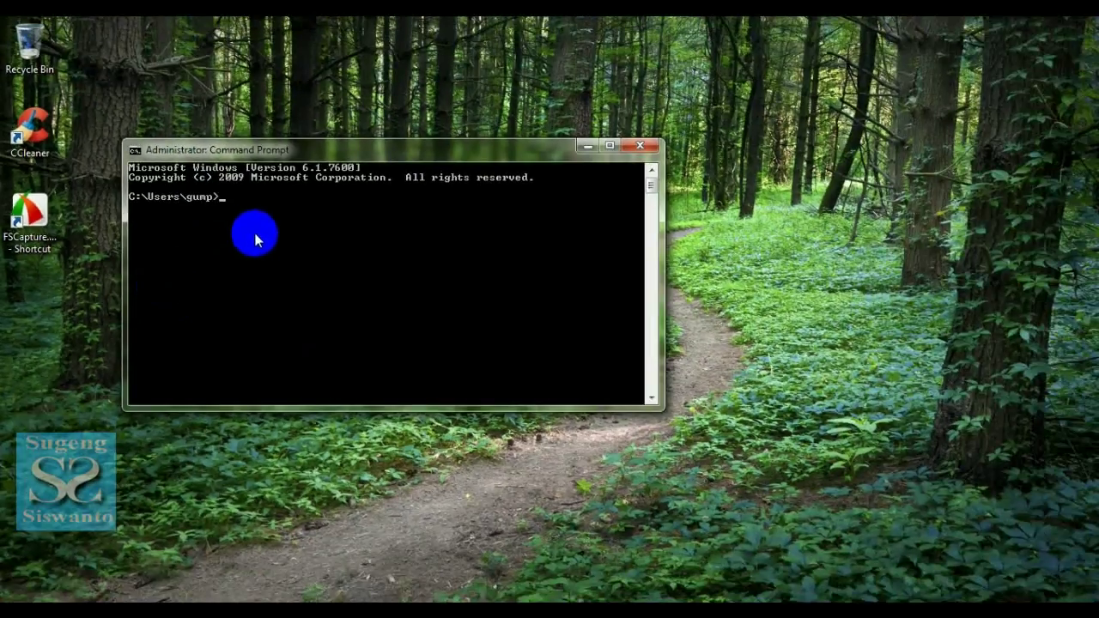
Move up two directory levels to the root of drive C with cd.. commands
type("cd")
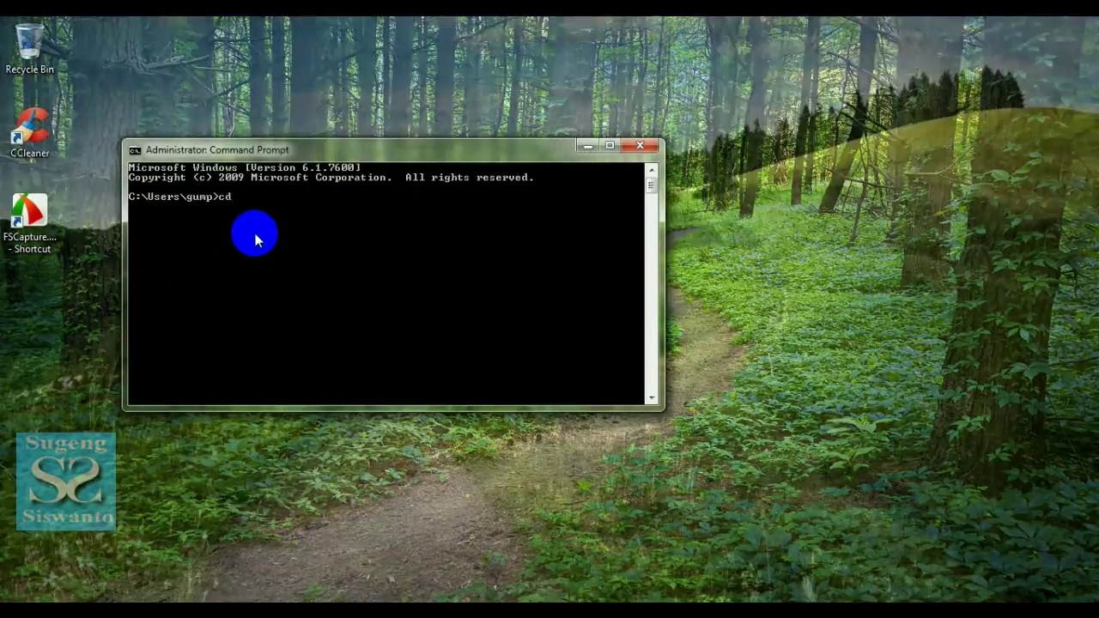
type(" w")
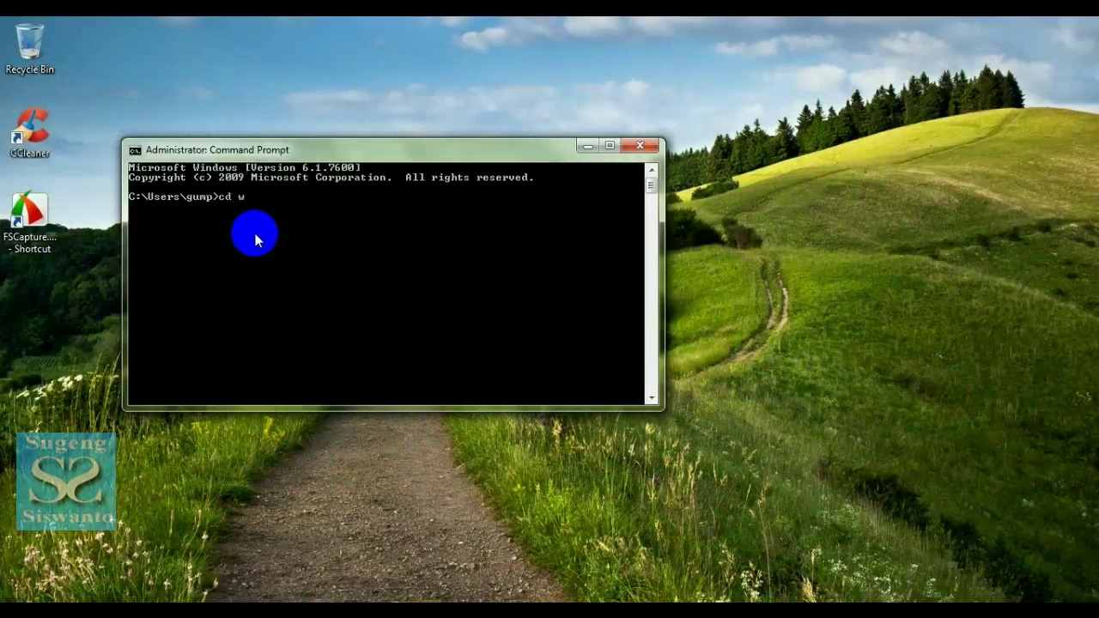
key("BackSpace")
key("BackSpace")
type("d..")
key("Return")
type("cd..")
key("Return")
Change the working directory to Windows\system with the cd command
type("cd w")
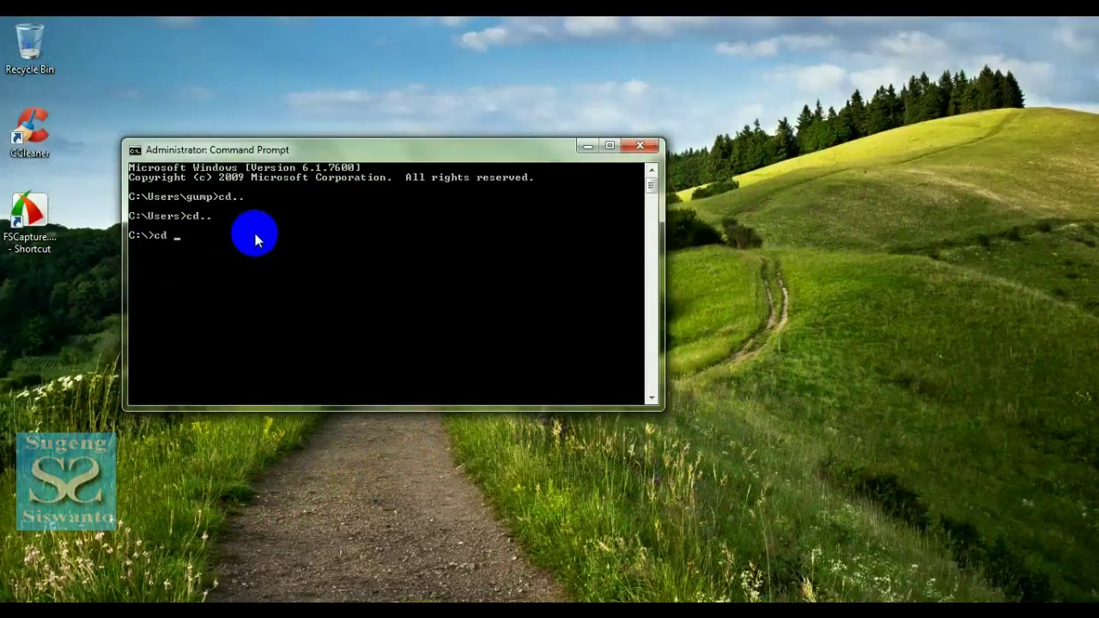
key("Tab")
type("\\")
type("schema")
key("BackSpace")
key("BackSpace")
key("BackSpace")
key("BackSpace")
key("BackSpace")
type("ystem")
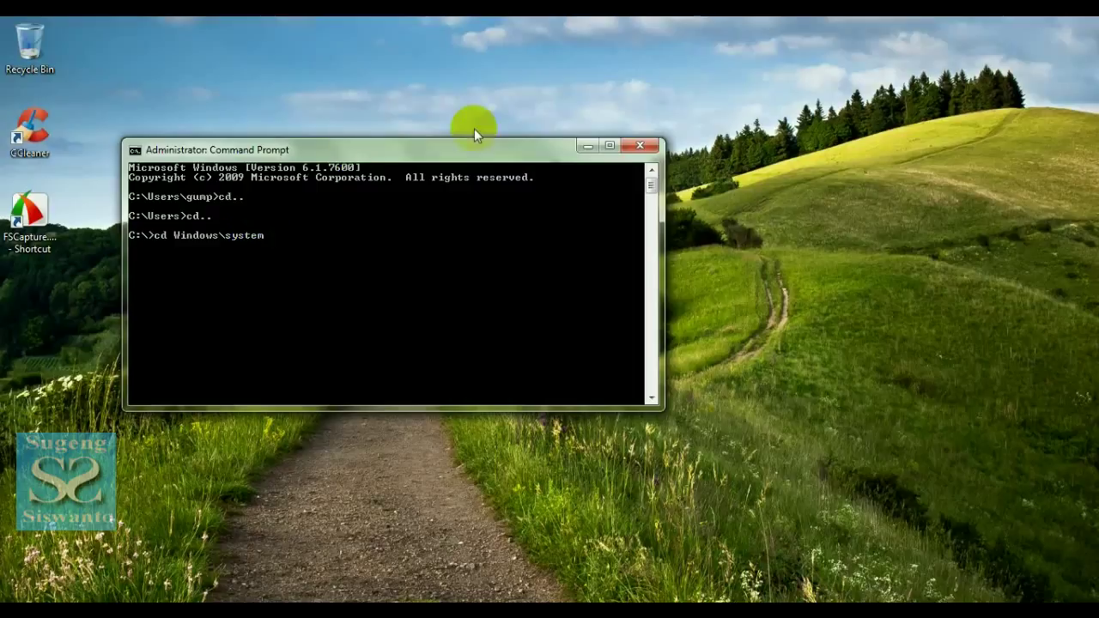
left_click_drag(546, 150, 800, 179)
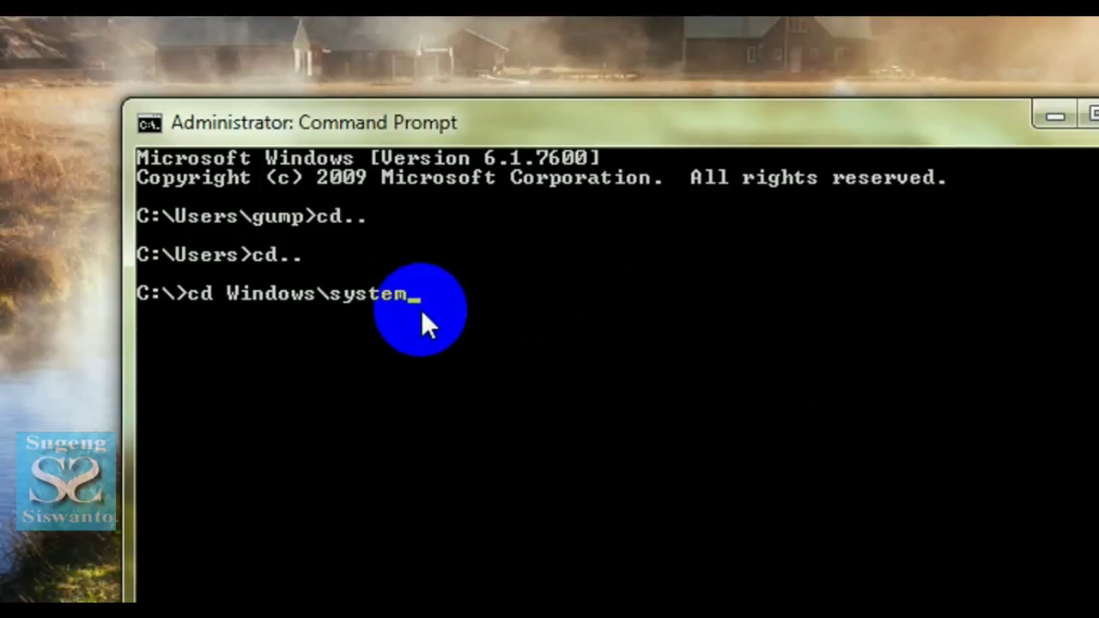
key("Return")
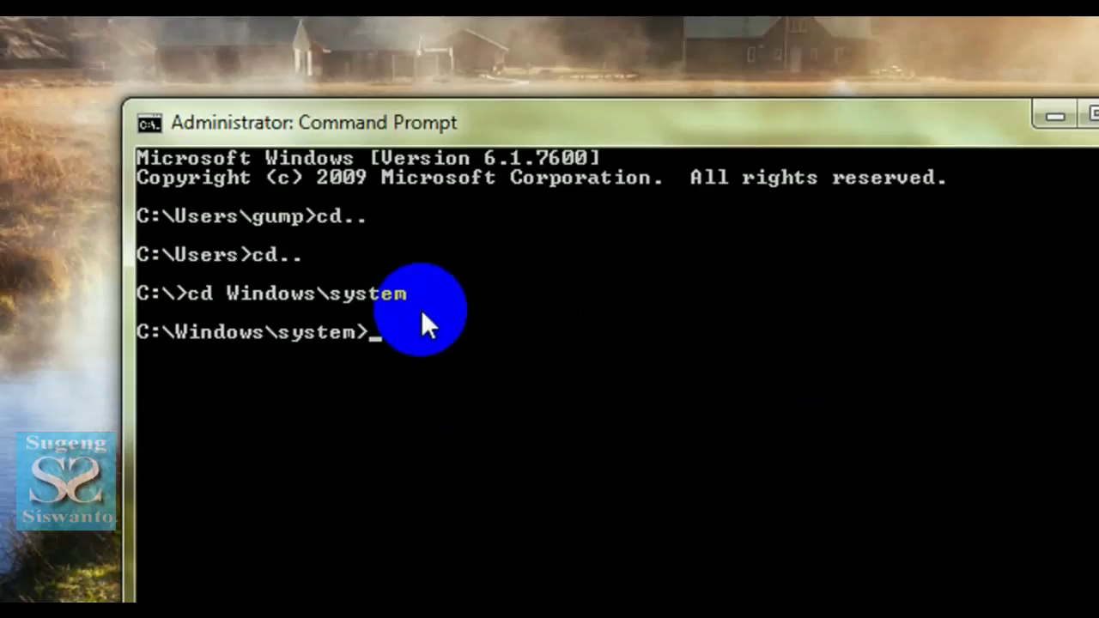
Stop the Windows Update service with net stop WuAuServ and minimize Command Prompt
type("net stop")
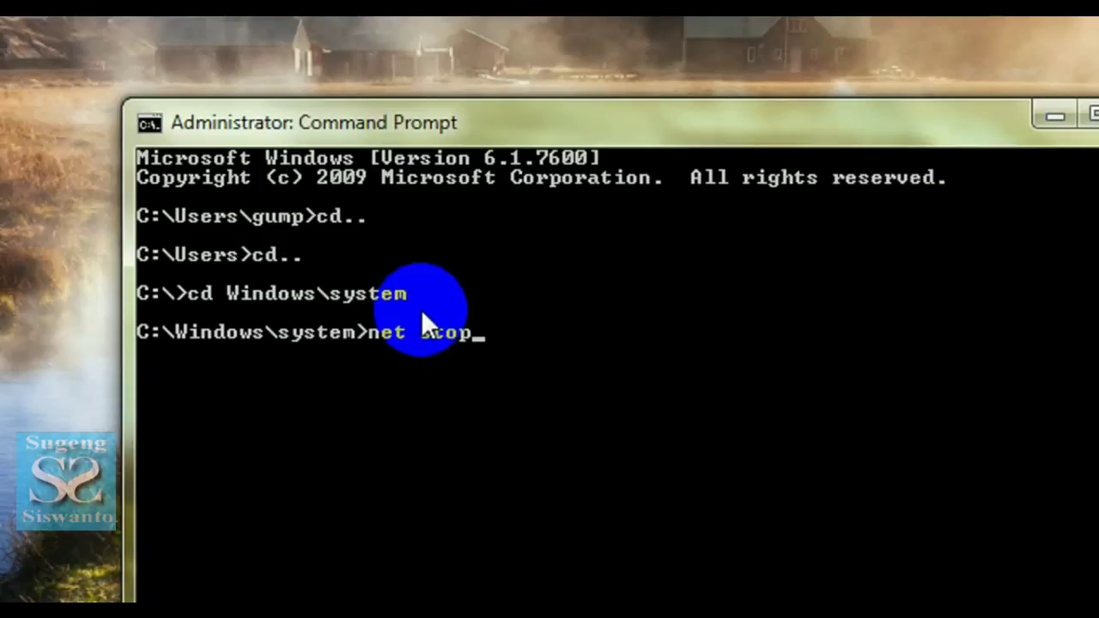
type(" W")
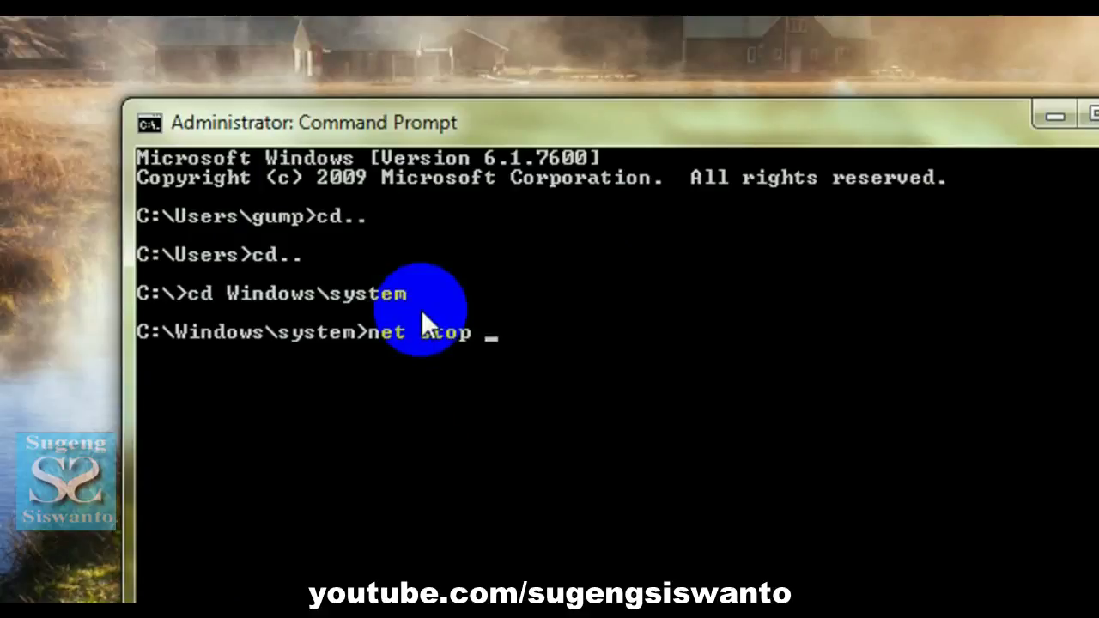
type("uAuServ")
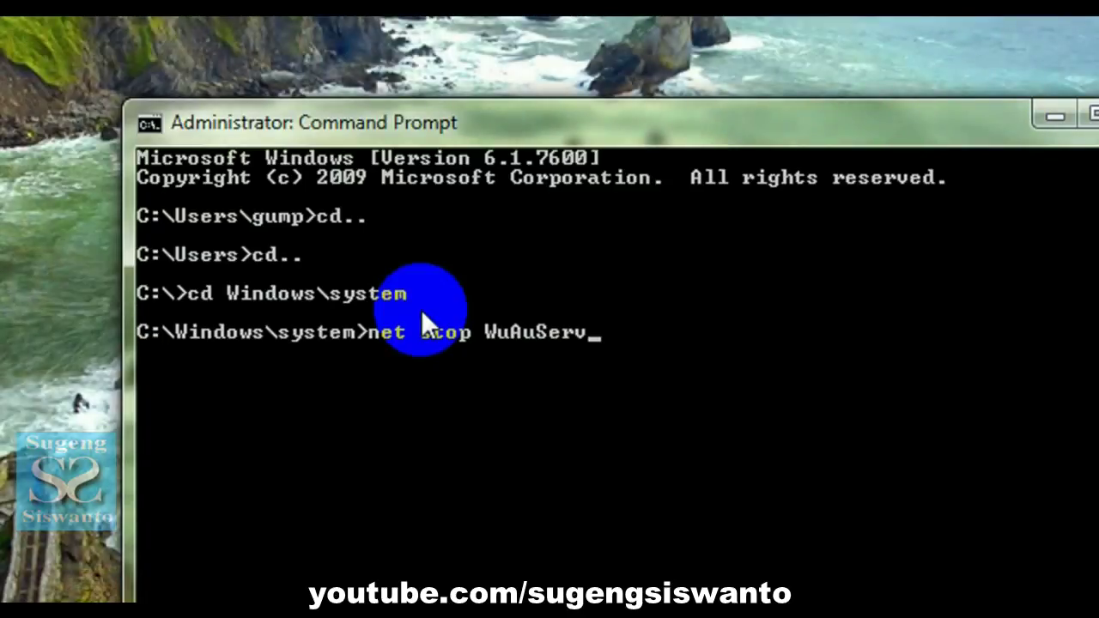
key("Return")
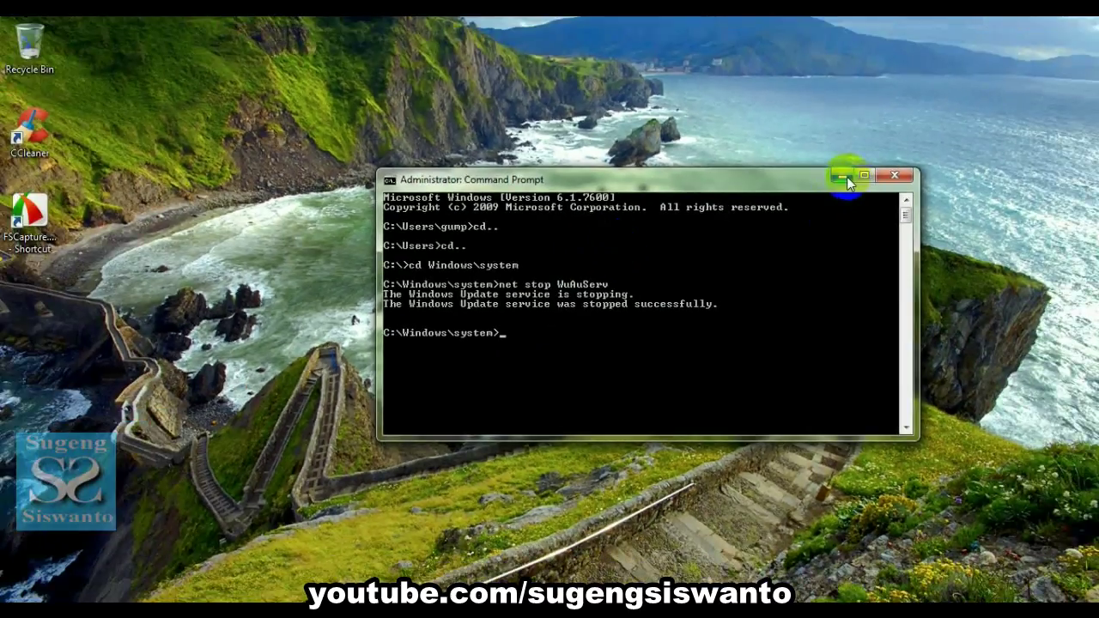
left_click(845, 177)
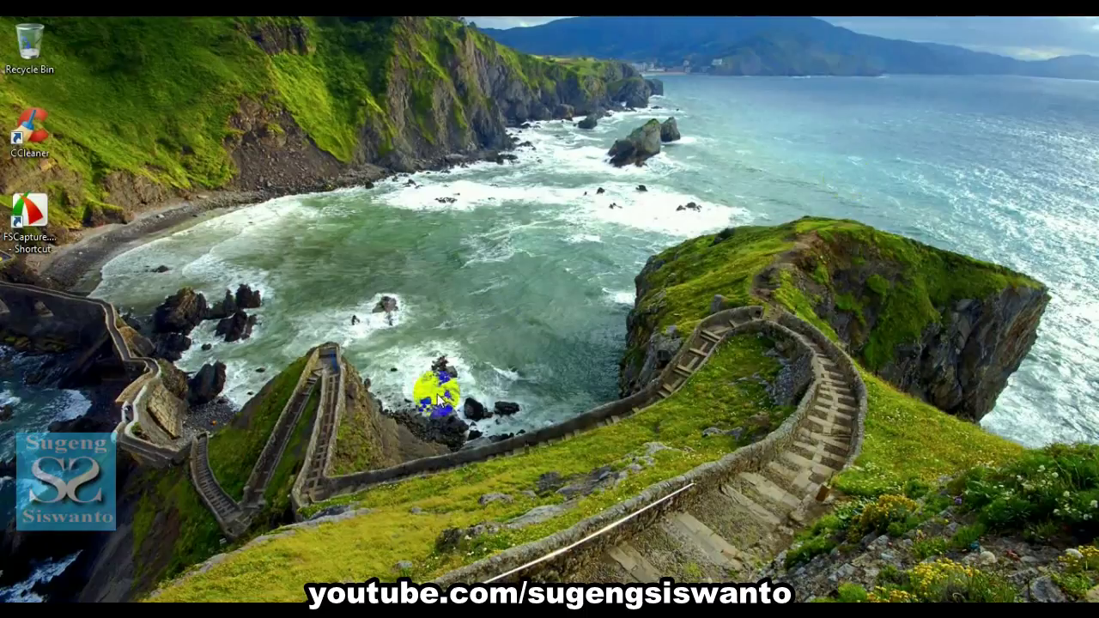
Open the C:\Windows folder through the Run dialog
key("super")
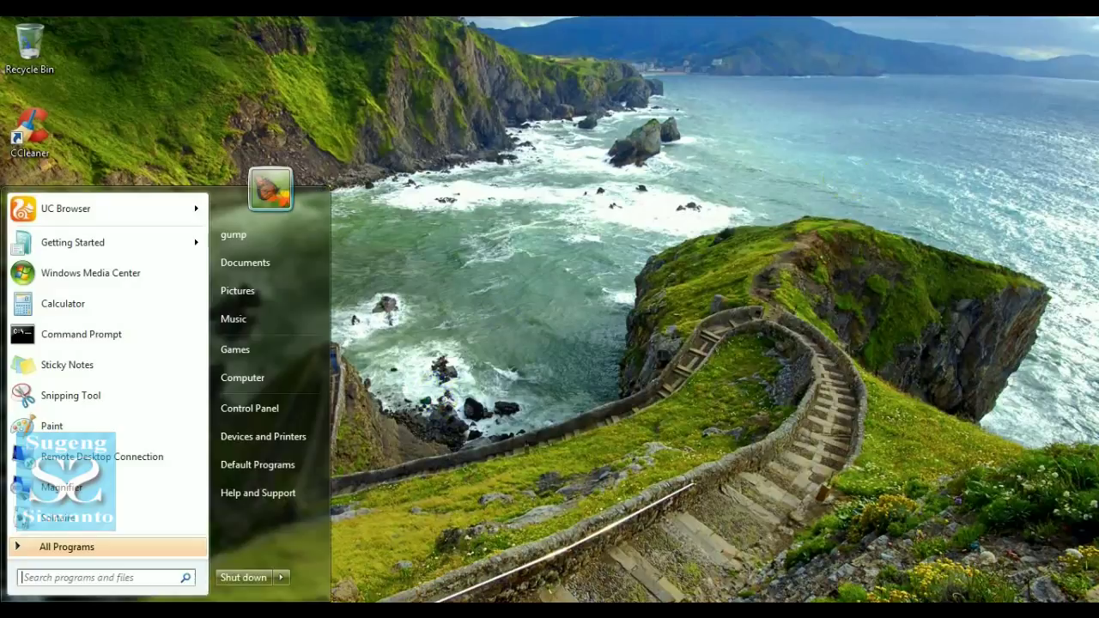
type("run")
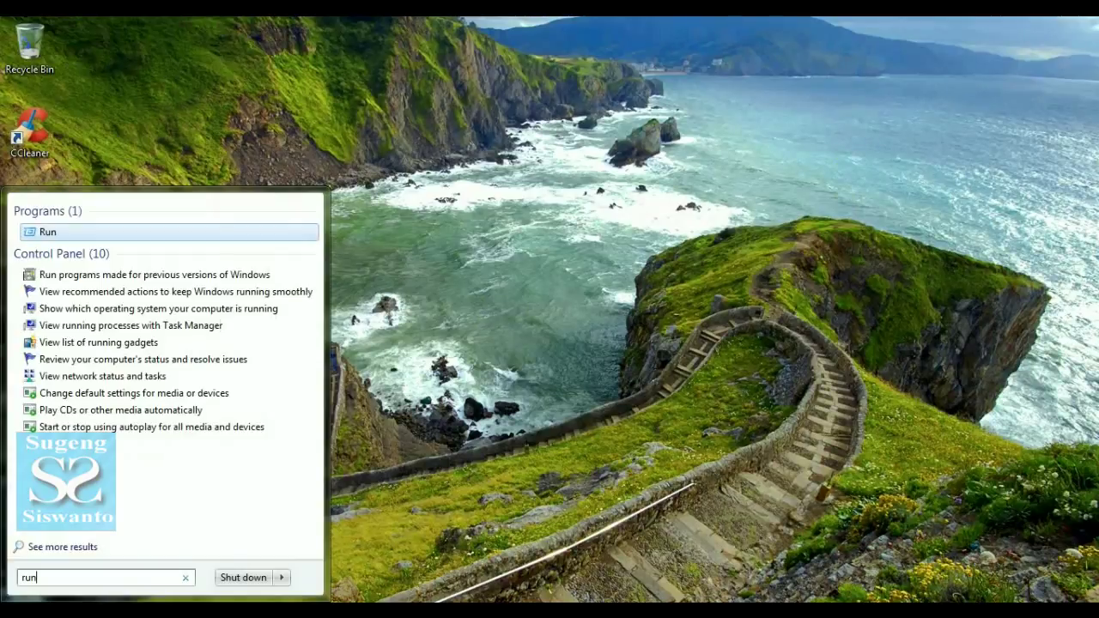
left_click(48, 231)
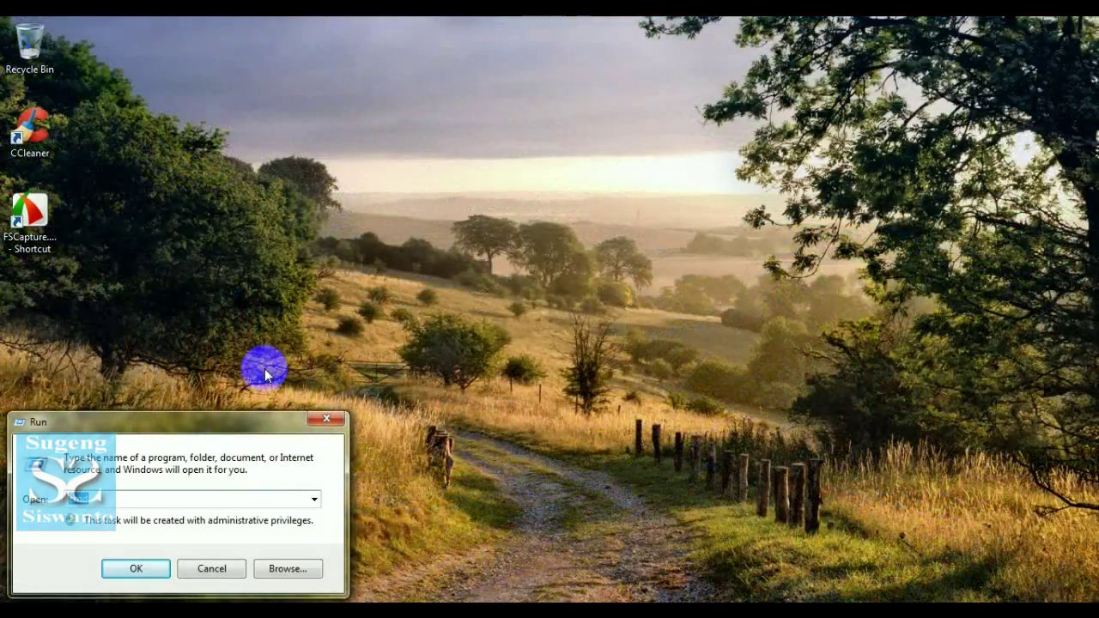
type("swi")
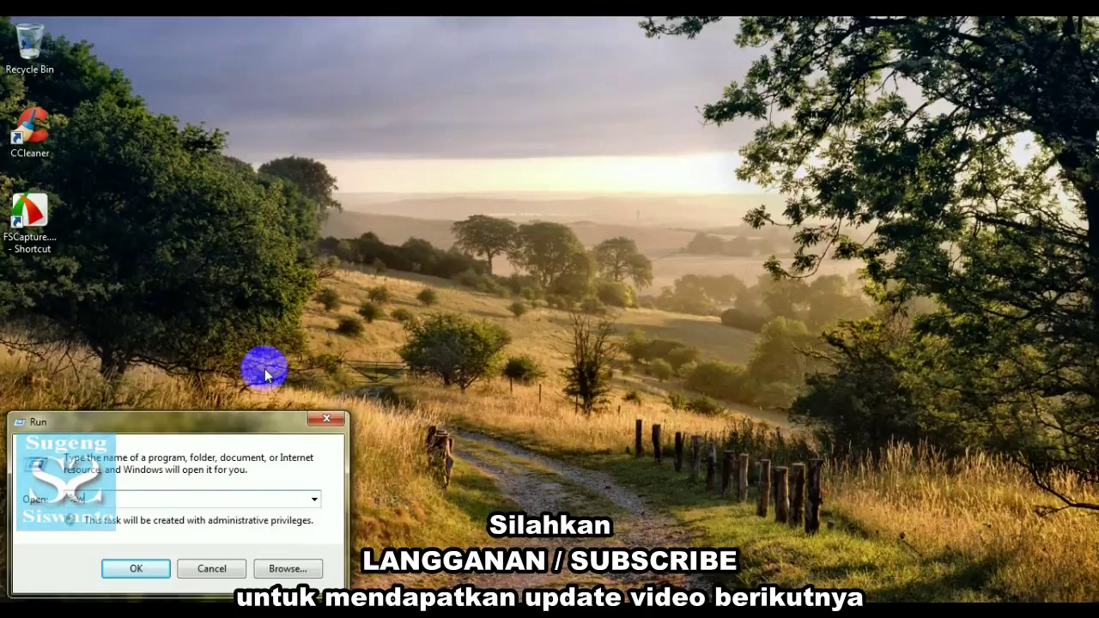
type("ndo")
type("r%")
key("Return")
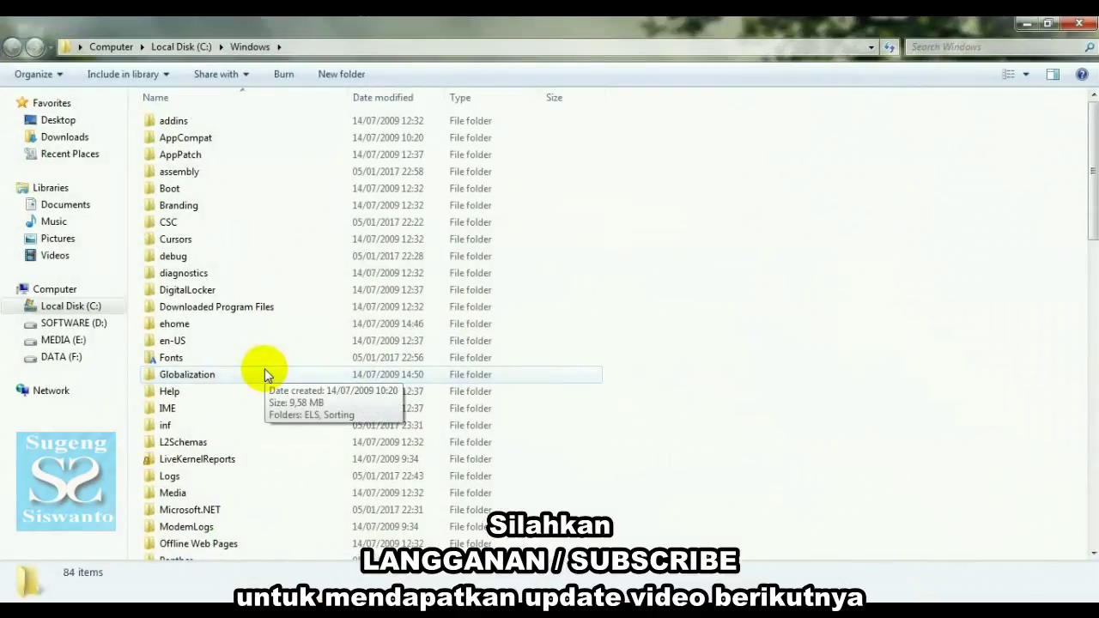
View the contents of the SoftwareDistribution folder and return to the Windows folder
type("so")
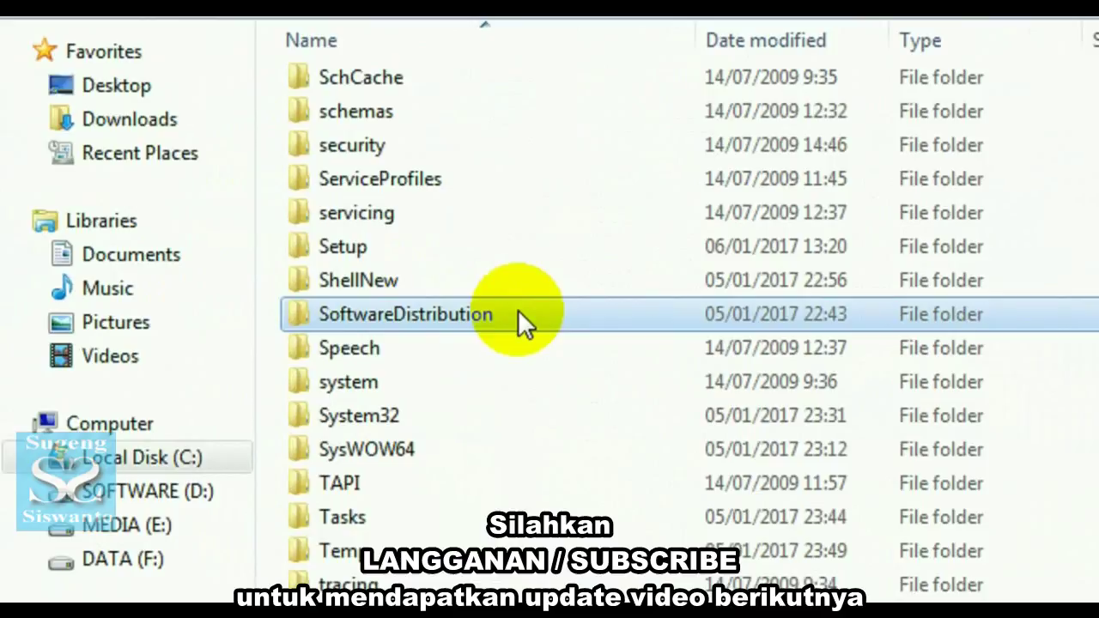
double_click(524, 323)
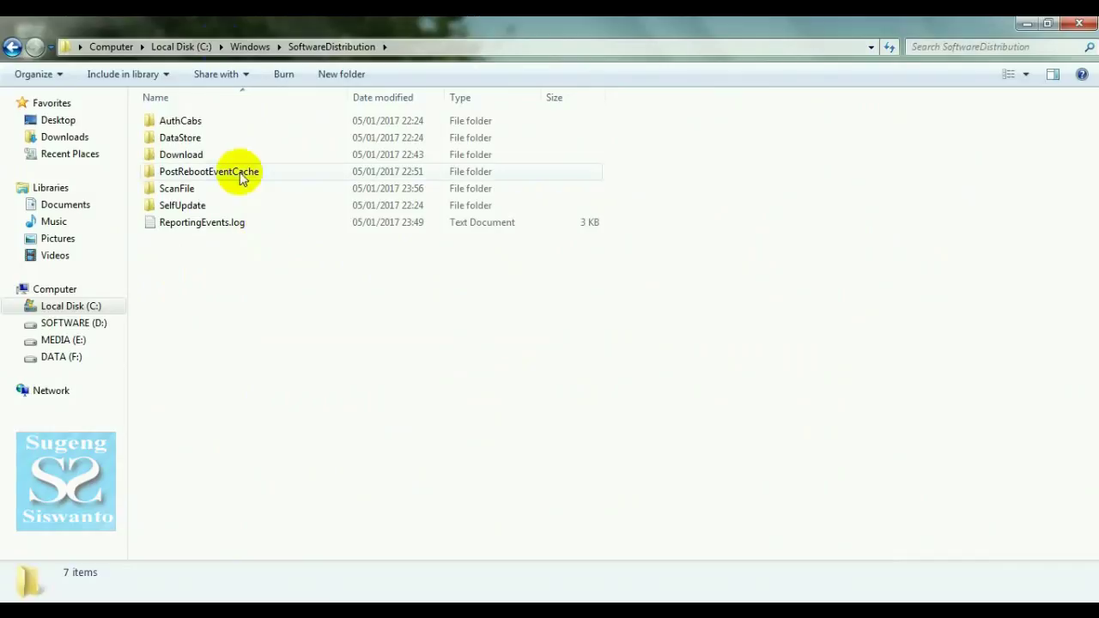
left_click(15, 48)
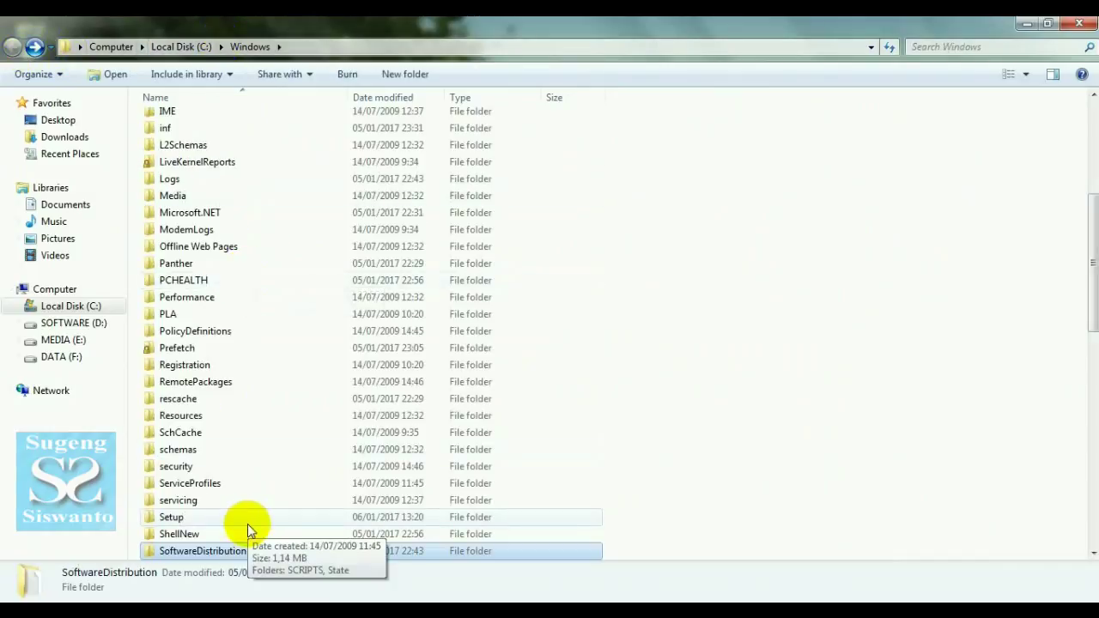
Rename the SoftwareDistribution folder as SD-Lama
left_click(237, 550)
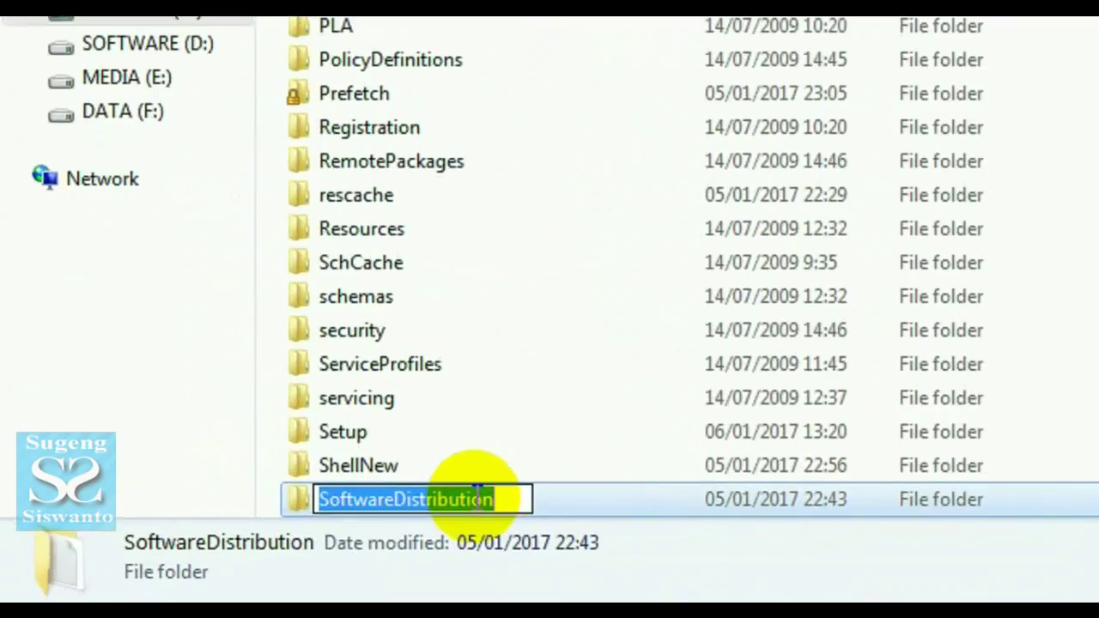
type("SD")
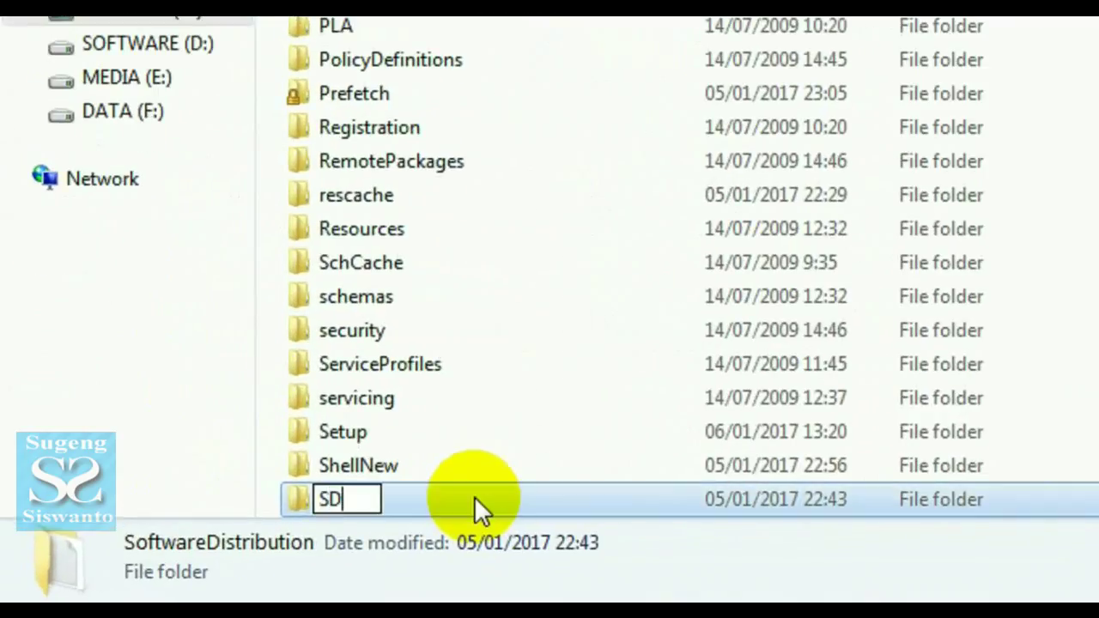
type("-Lama")
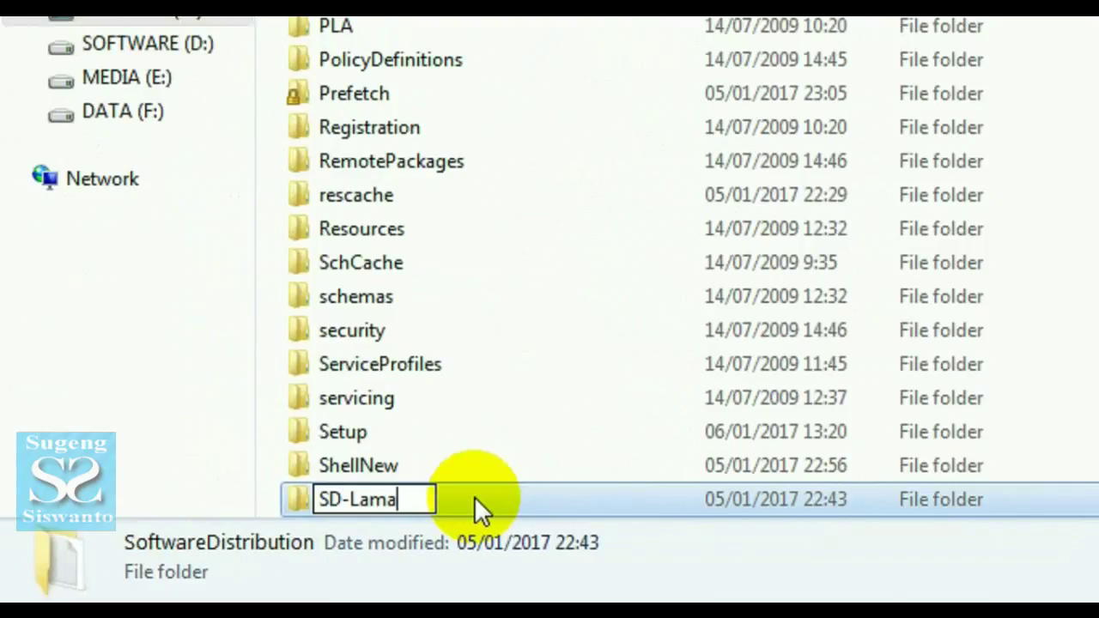
key("Return")
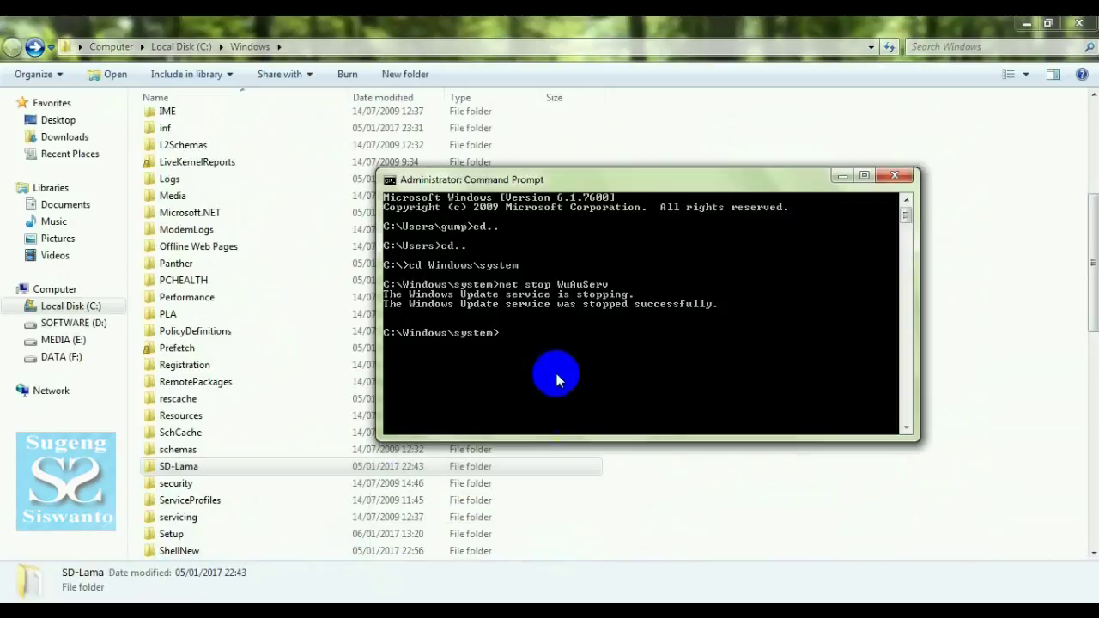
Switch to Command Prompt and start the Windows Update service with net start WuAuServ
key("Up")
key("Left")
key("Left")
key("Right")
key("BackSpace")
key("BackSpace")
type("art")
key("Return")
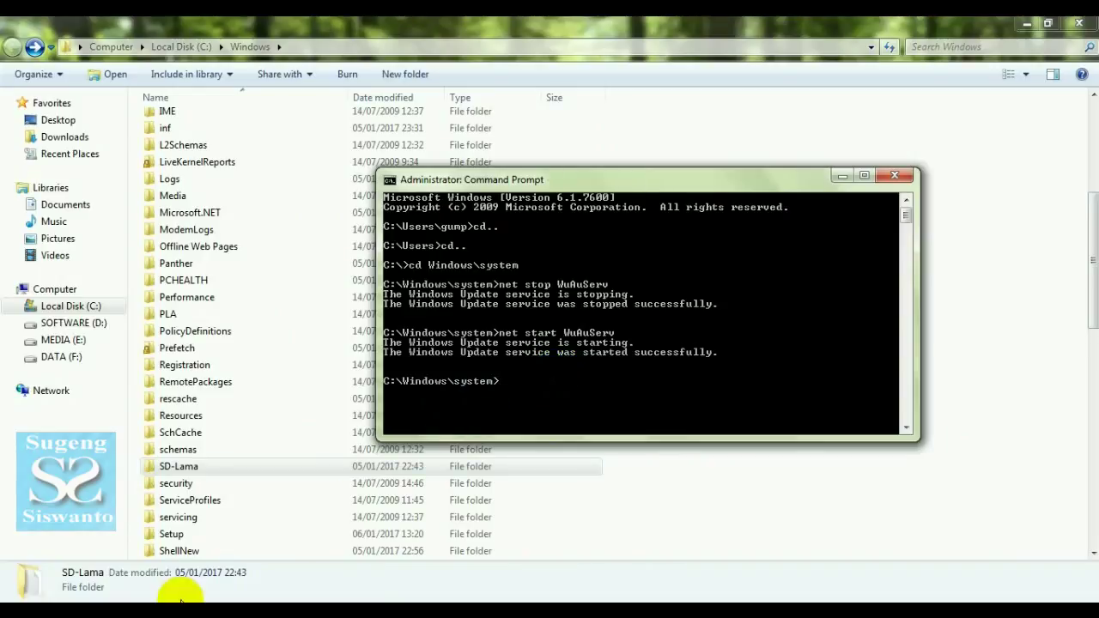
Run NET FRAMEWORKx86-x64-AllOS-ENU.exe from the NET Framework folder on drive D and minimize the open folder windows
mouse_move(103, 611)
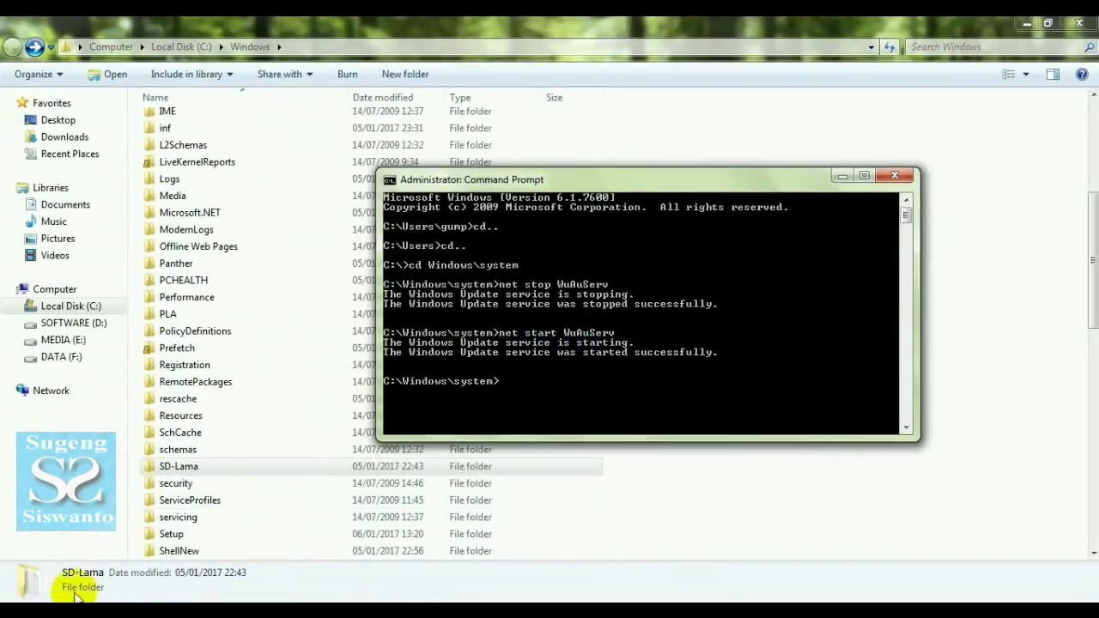
mouse_move(95, 609)
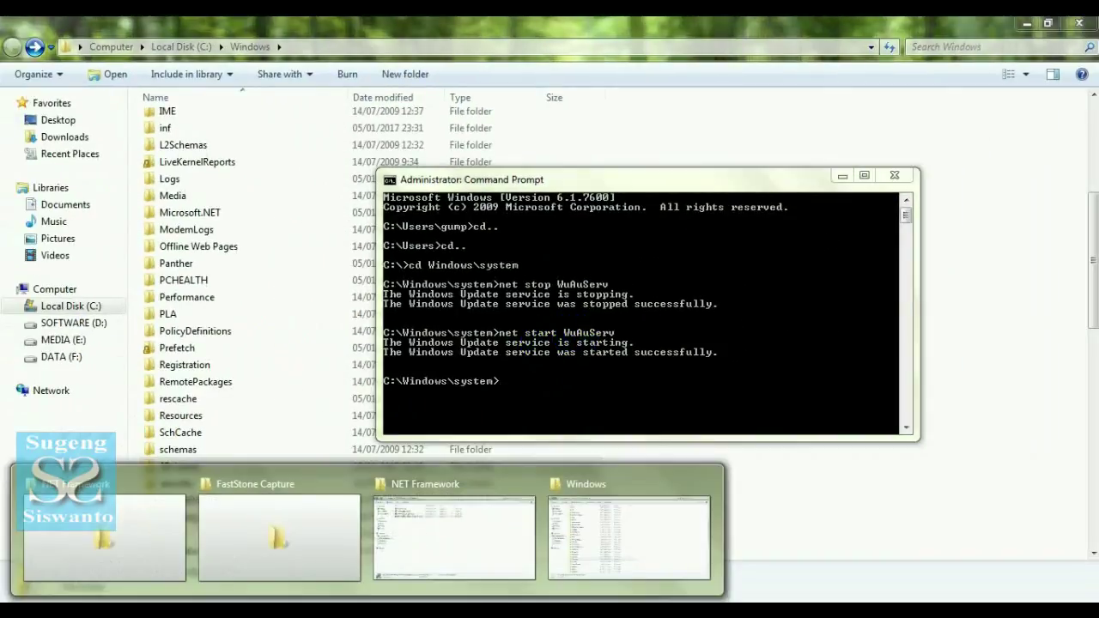
left_click(99, 519)
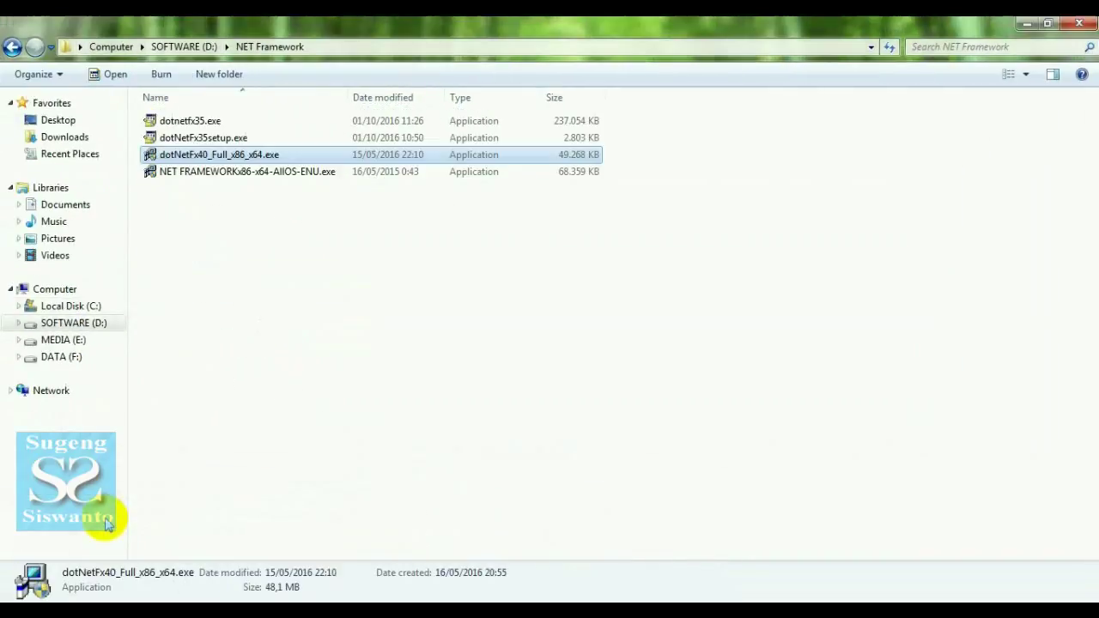
double_click(334, 172)
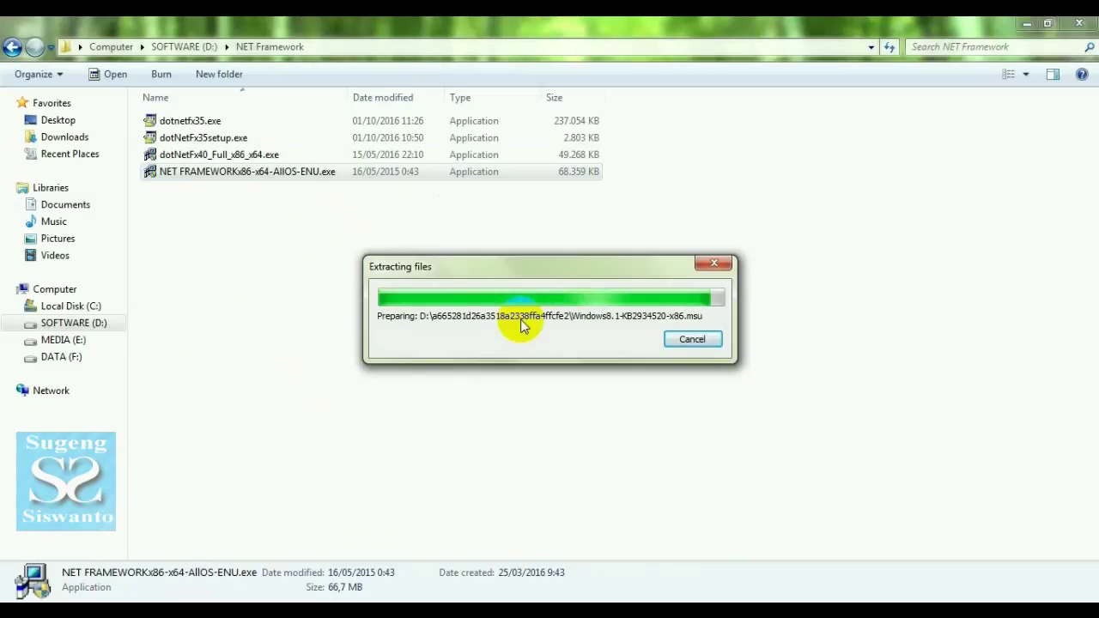
left_click(1026, 24)
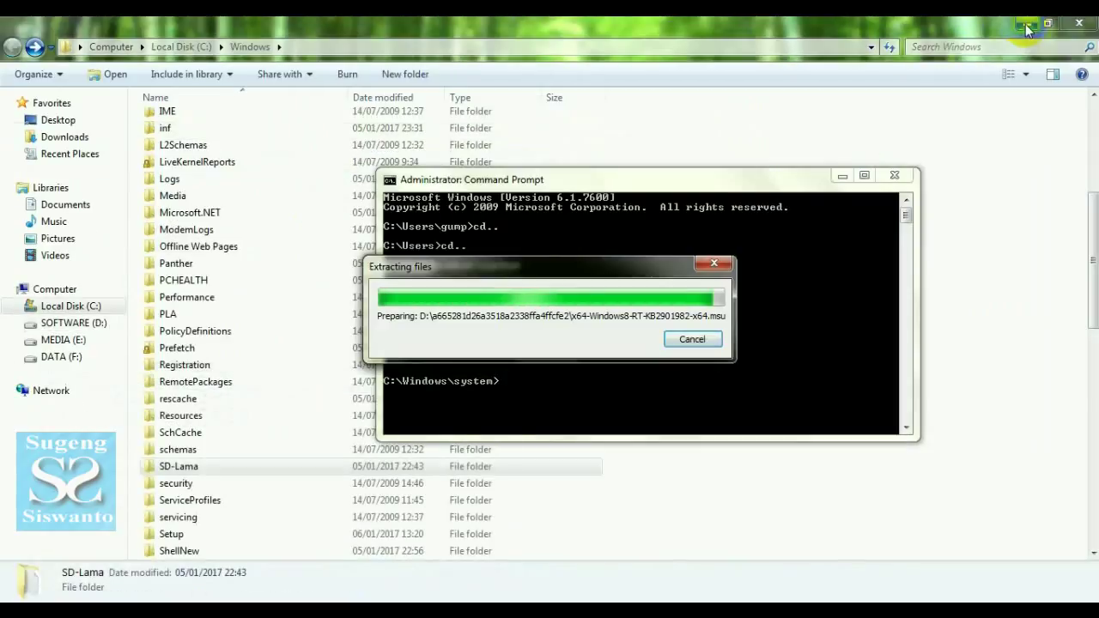
left_click(1026, 24)
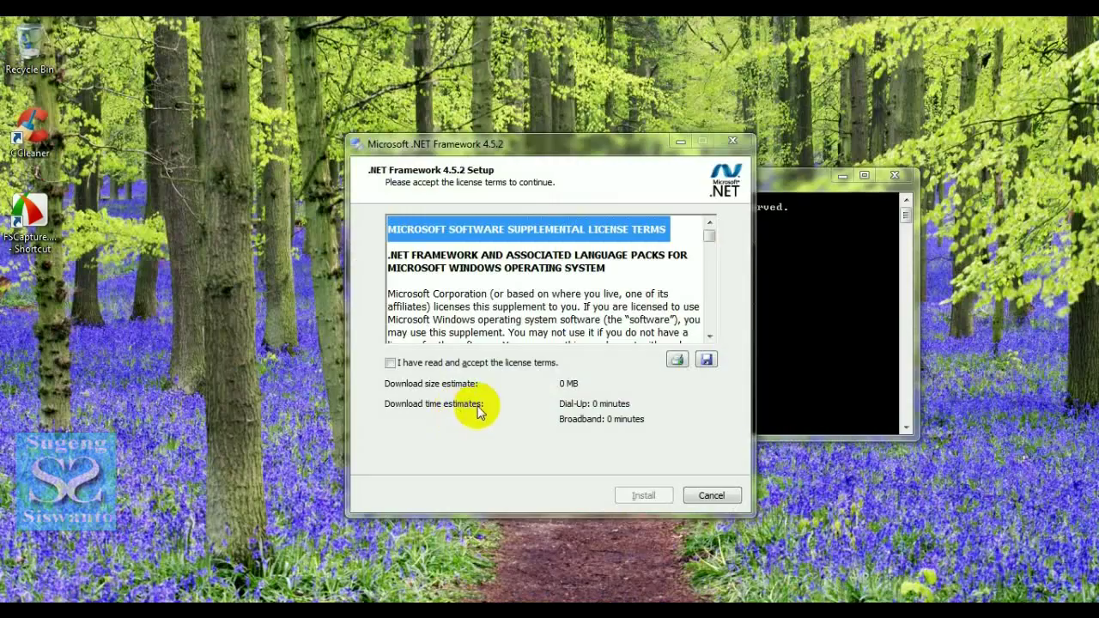
Accept the license terms, install .NET Framework 4.5.2 and finish the setup wizard
left_click(420, 365)
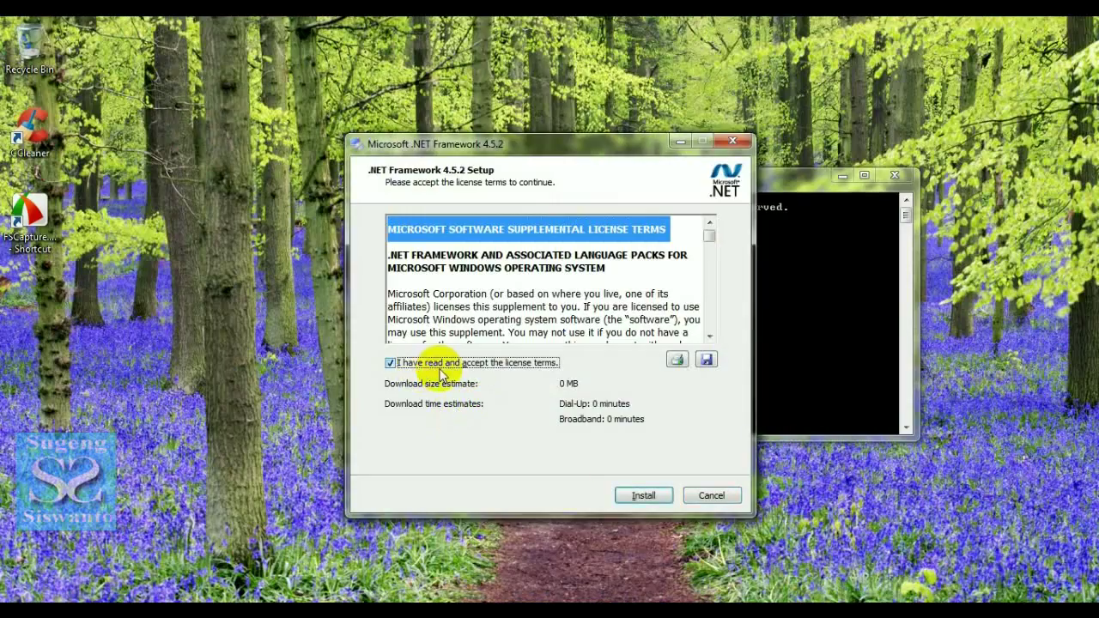
left_click(645, 495)
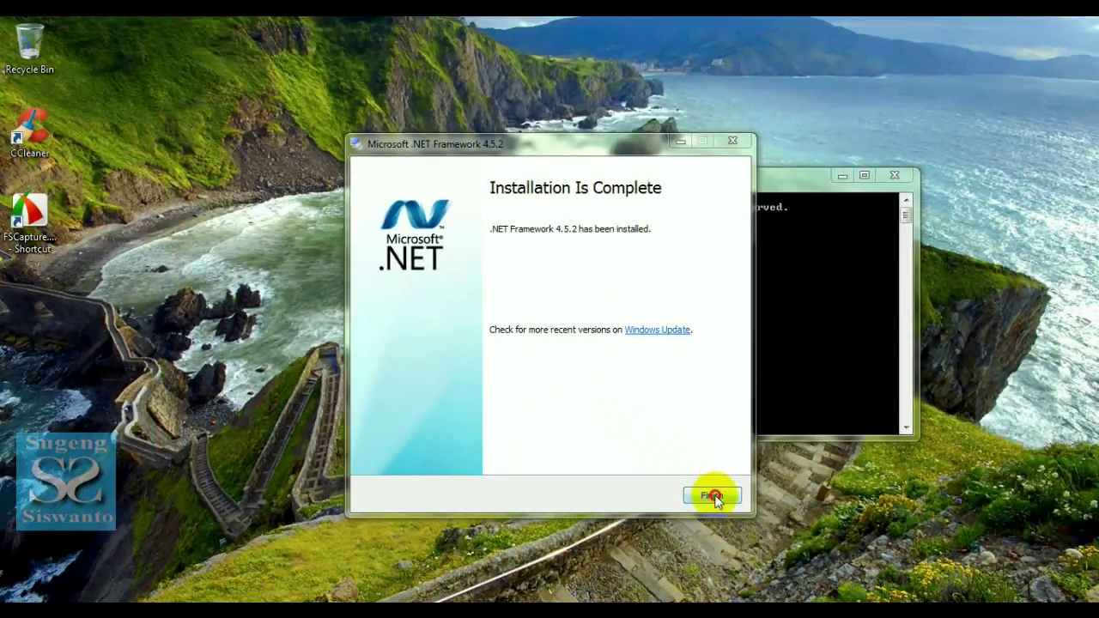
left_click(709, 493)
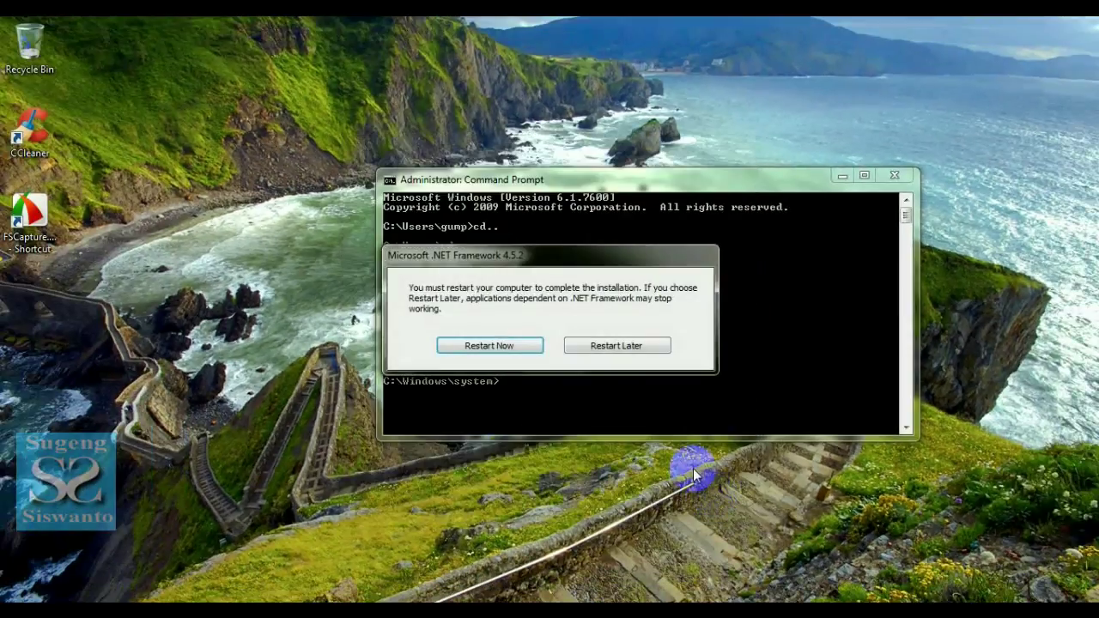